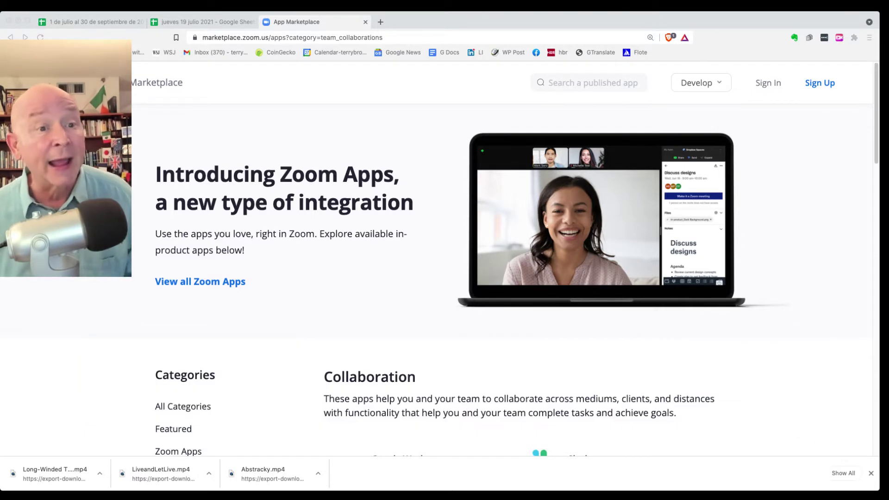
Scroll the Marketplace and switch to All Categories.
scroll(444, 260, down, 2)
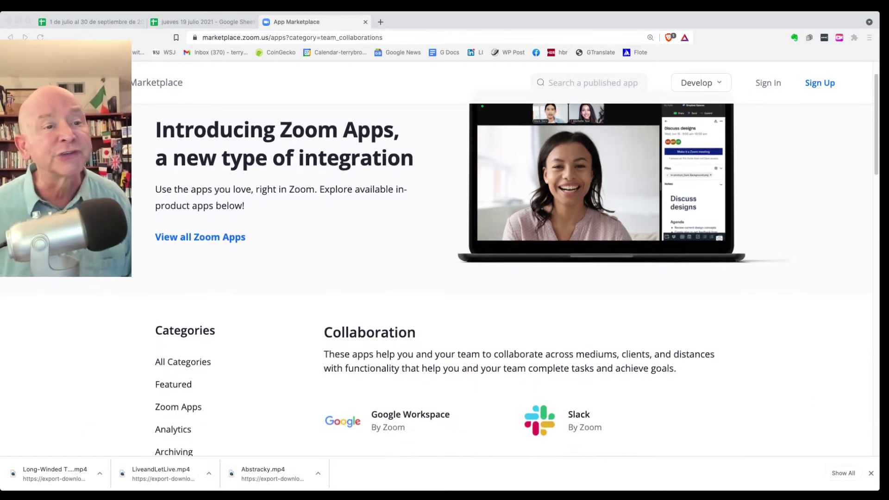
scroll(445, 278, down, 1)
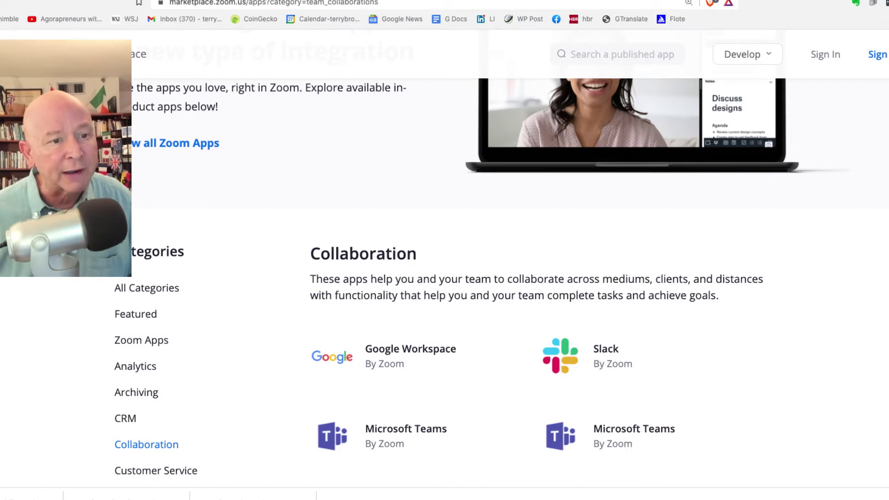
click(160, 286)
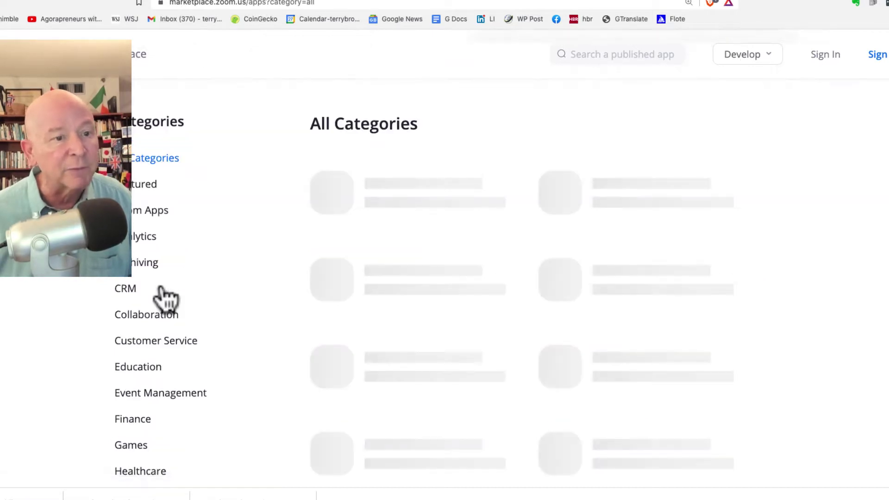
Browse the Featured apps such as MURAL, AI Notetaker by Fathom, Superhuman and IFTTT.
click(141, 190)
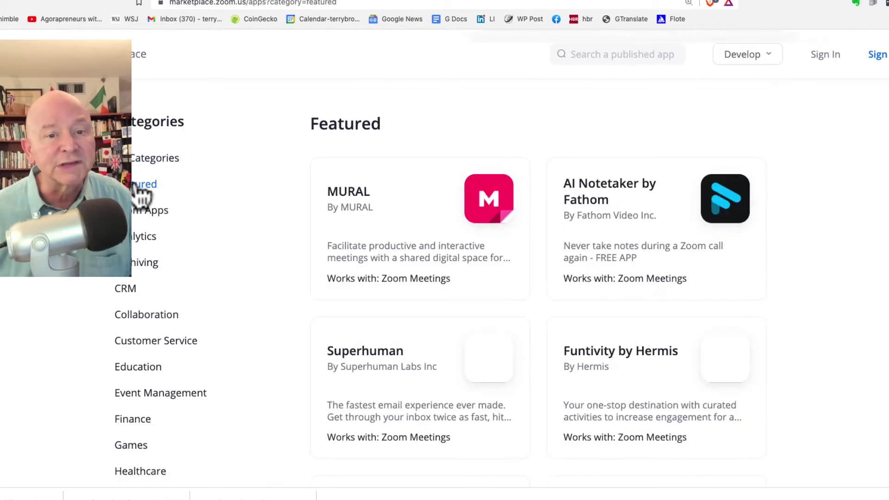
scroll(414, 284, down, 5)
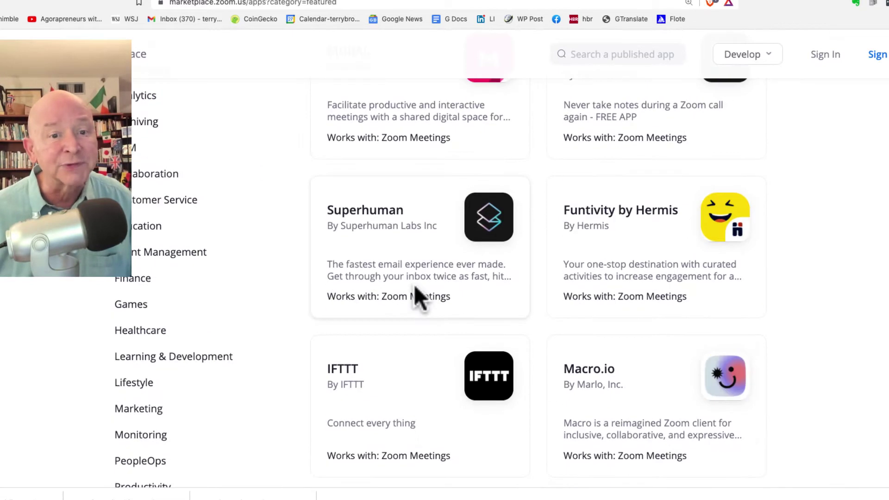
scroll(586, 205, down, 3)
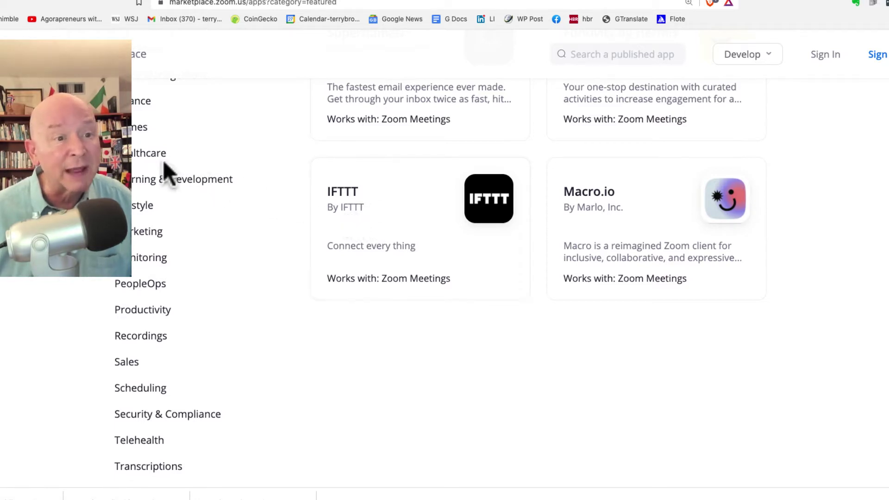
scroll(134, 139, up, 3)
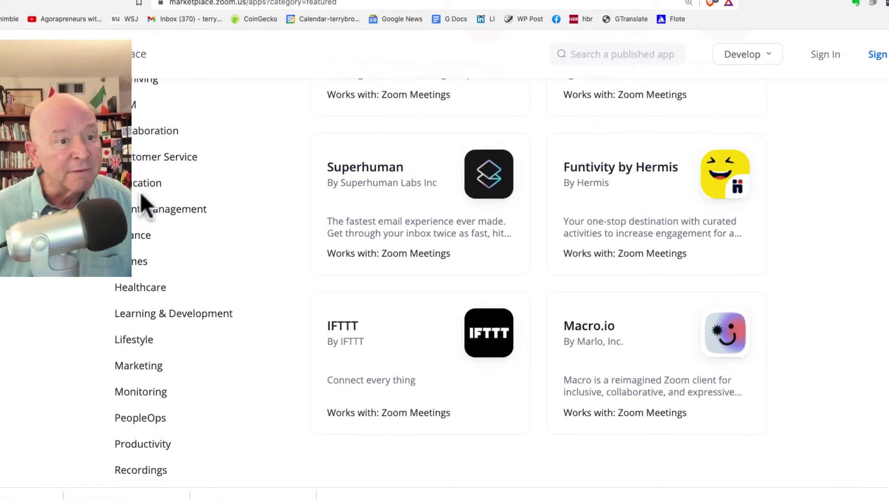
scroll(148, 149, up, 4)
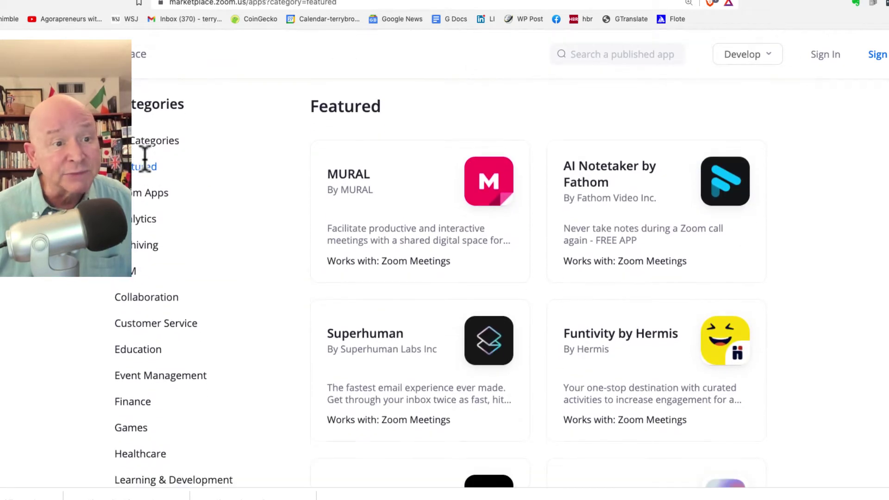
scroll(145, 160, down, 1)
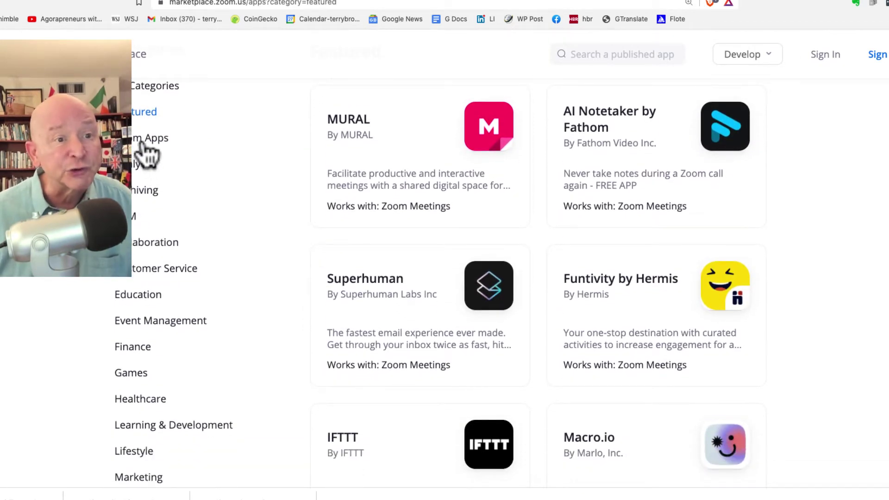
click(135, 218)
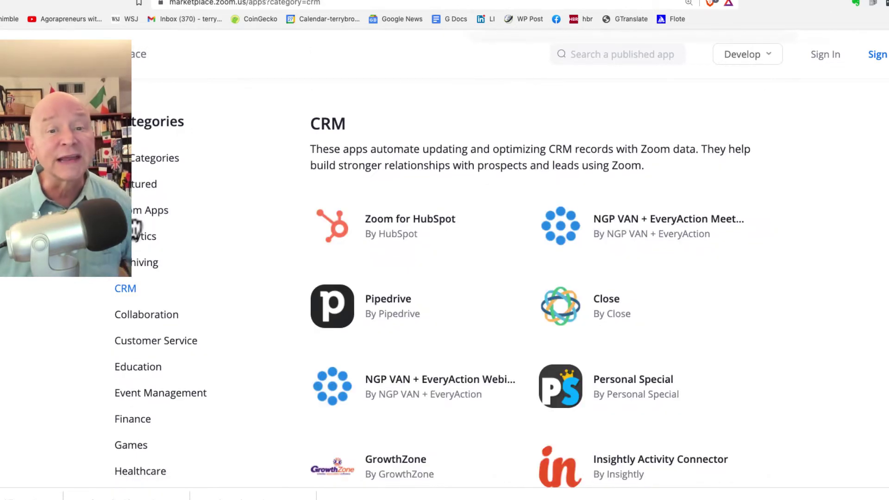
mouse_move(455, 298)
scroll(455, 298, down, 2)
scroll(454, 279, down, 6)
mouse_move(455, 280)
scroll(455, 280, down, 1)
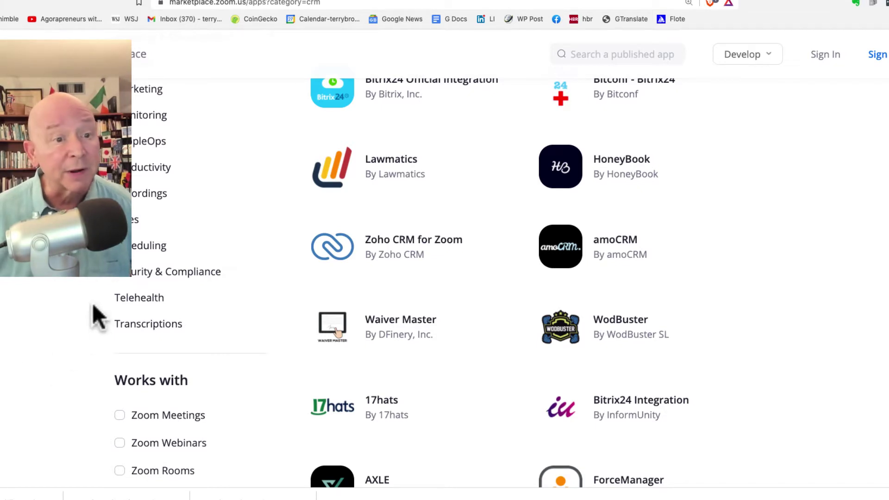
scroll(171, 254, down, 3)
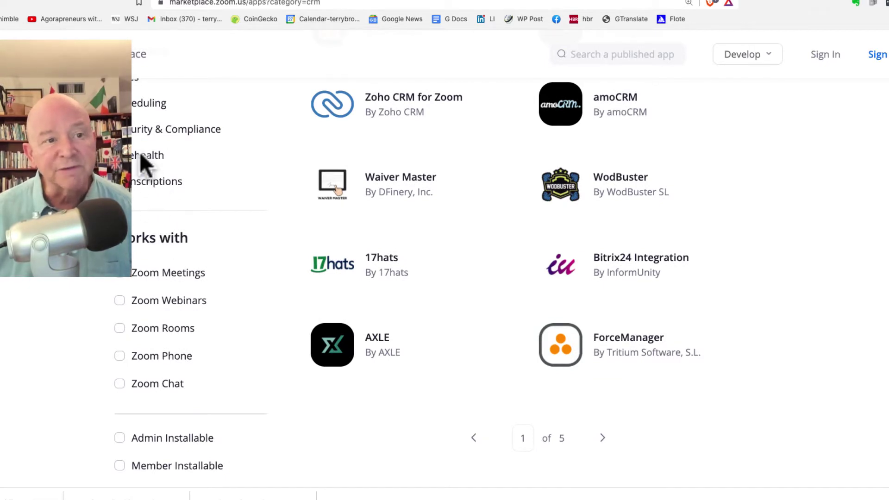
List Transcriptions apps like Otter.ai and Rev Live Captions, scrolling through their cards.
click(147, 183)
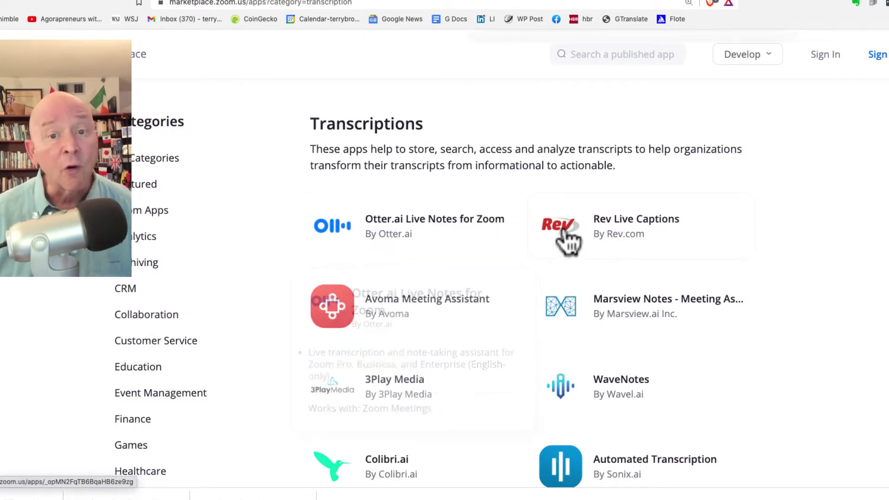
scroll(569, 240, down, 5)
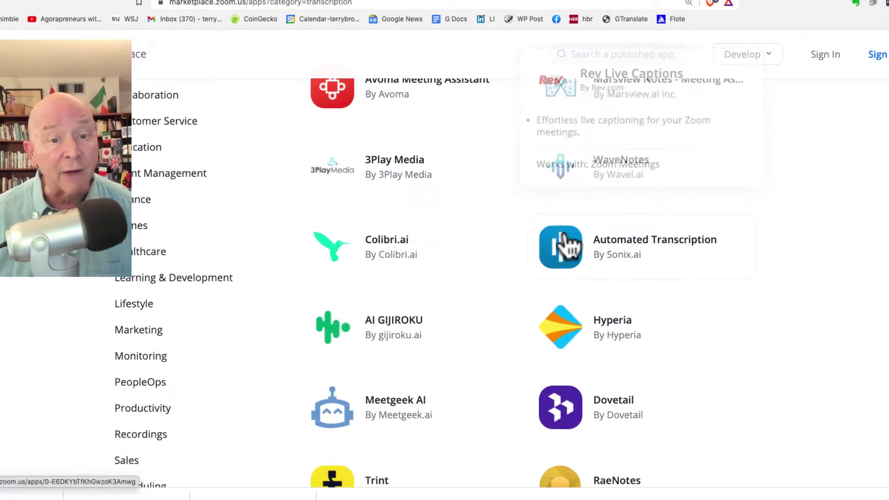
scroll(569, 242, down, 1)
scroll(292, 254, up, 1)
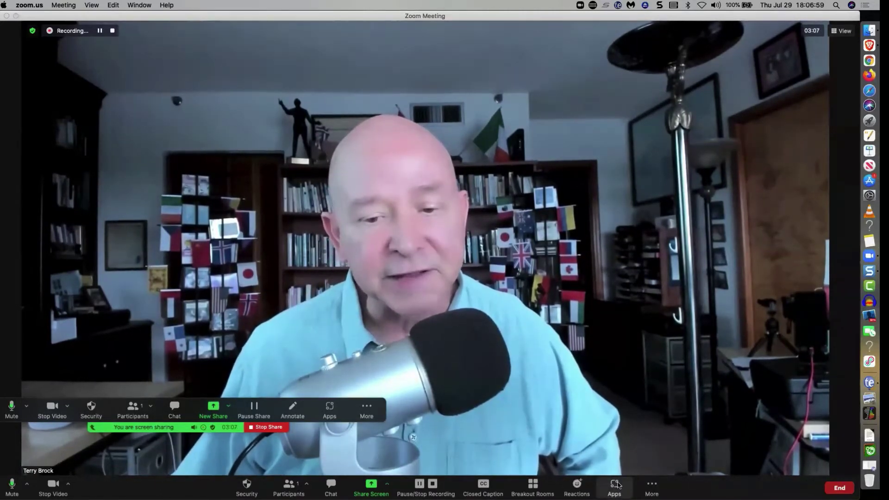
Annotate the shared screen with a red circle and an arrow pointing at Apps.
click(294, 410)
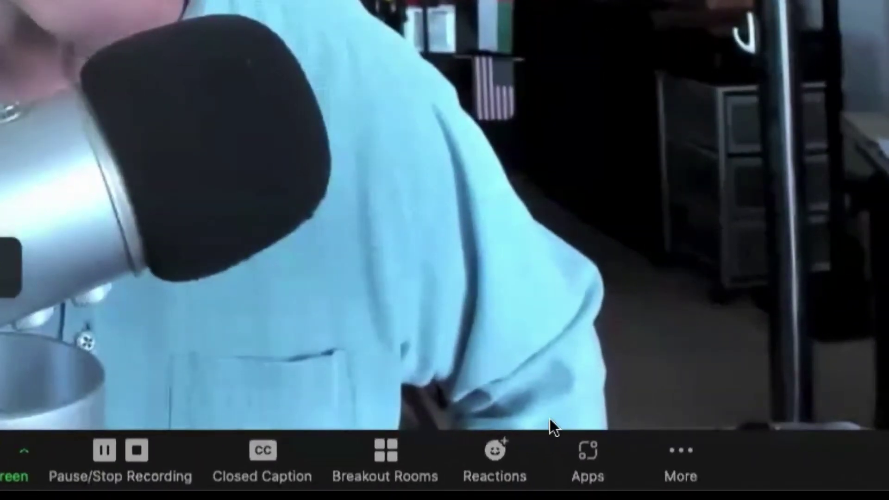
mouse_move(623, 405)
mouse_down()
mouse_move(570, 402)
mouse_move(554, 473)
mouse_move(630, 419)
mouse_move(617, 397)
mouse_up()
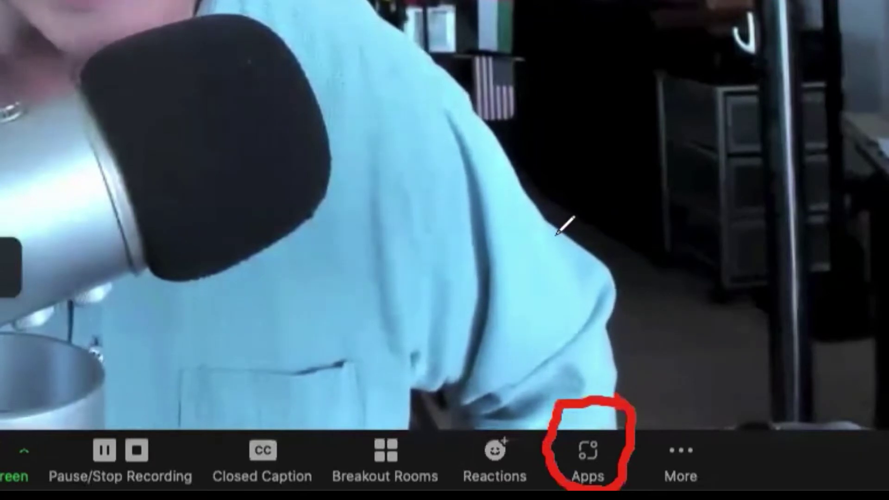
drag(545, 154, 590, 370)
drag(541, 307, 592, 369)
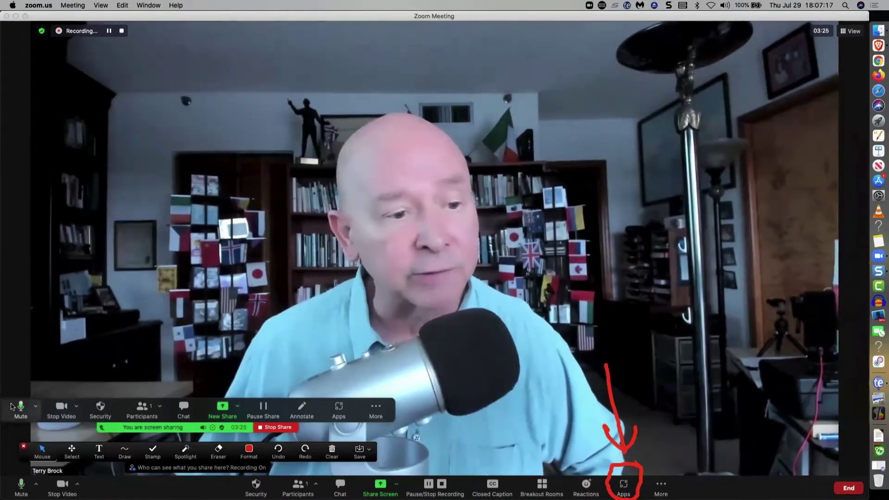
Clear all drawings and show the installed meeting apps list.
click(338, 452)
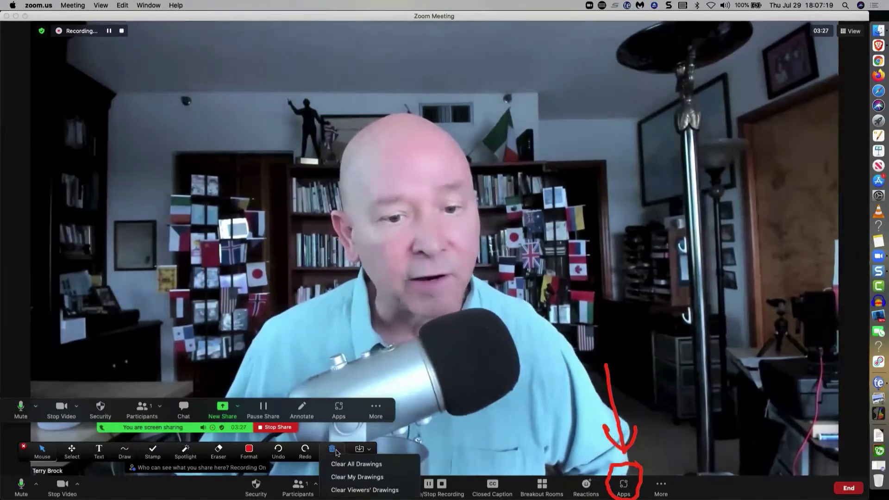
click(345, 464)
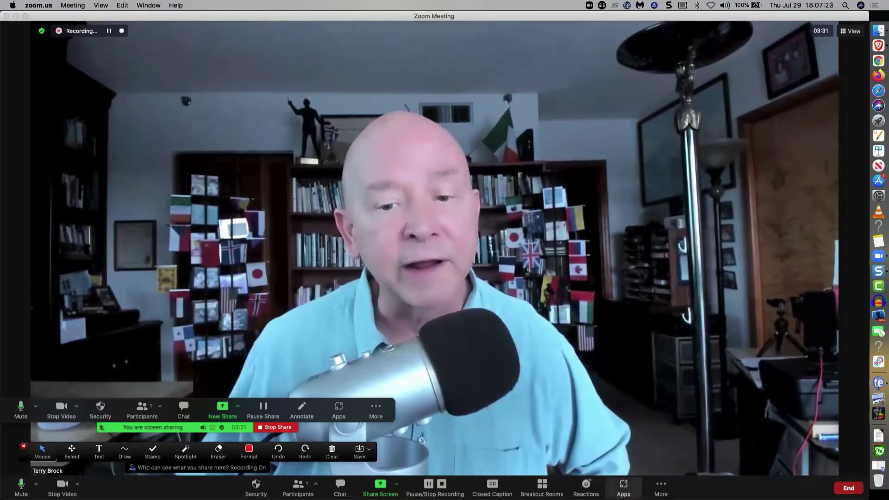
click(624, 487)
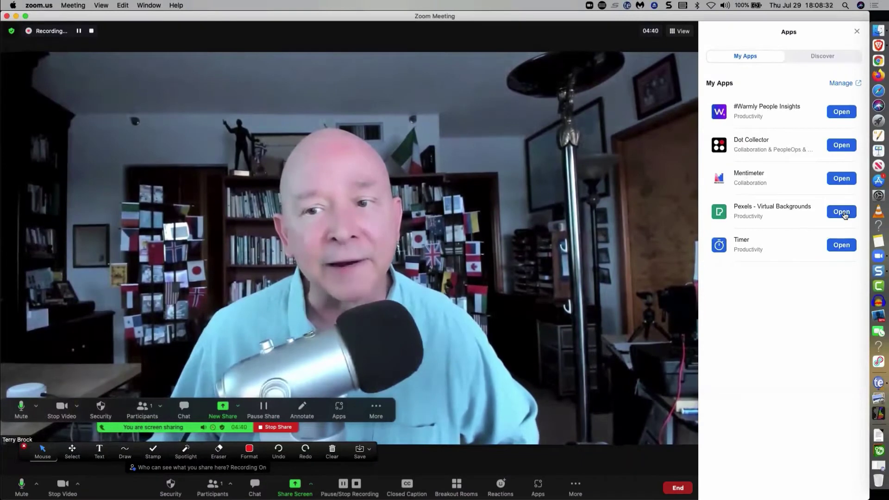
Open Pexels - Virtual Backgrounds and scroll its popular backgrounds.
click(843, 212)
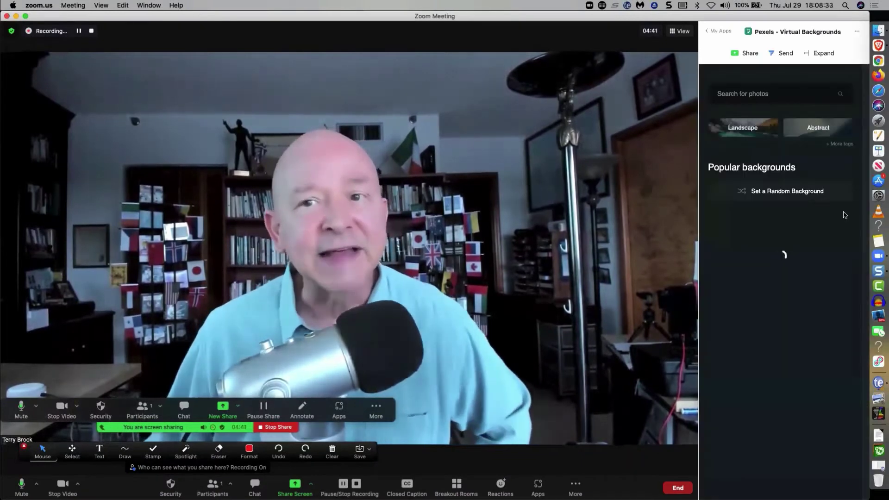
scroll(829, 235, down, 10)
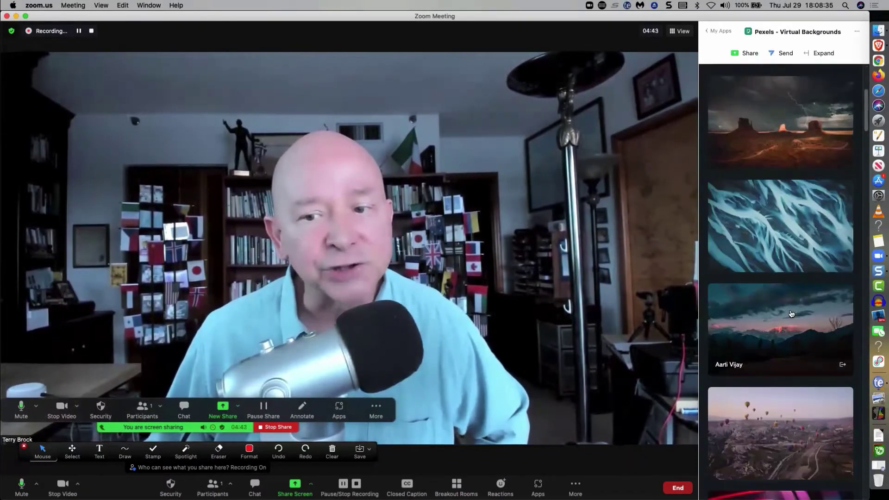
scroll(792, 313, down, 10)
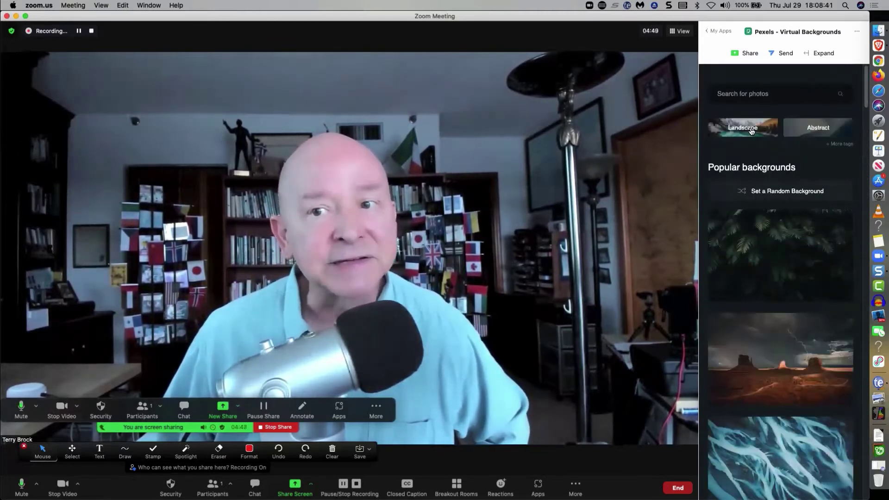
Filter Pexels to Abstract backgrounds and scroll the results.
click(829, 133)
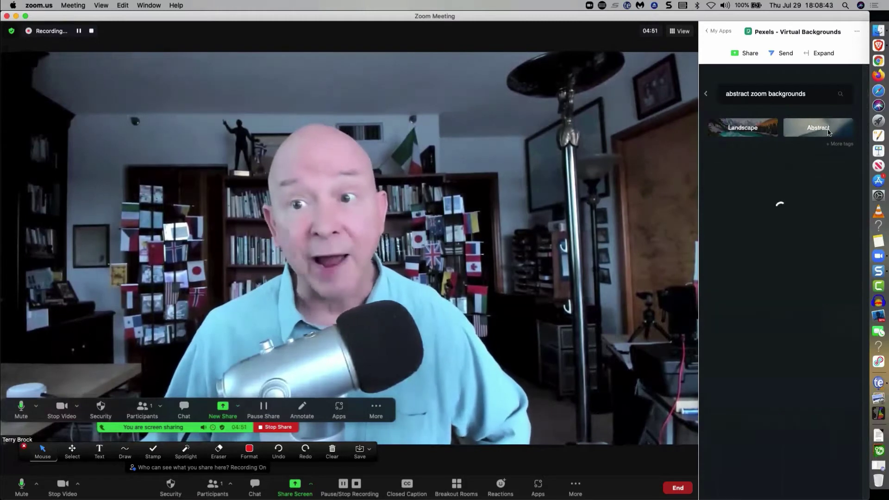
scroll(825, 210, down, 3)
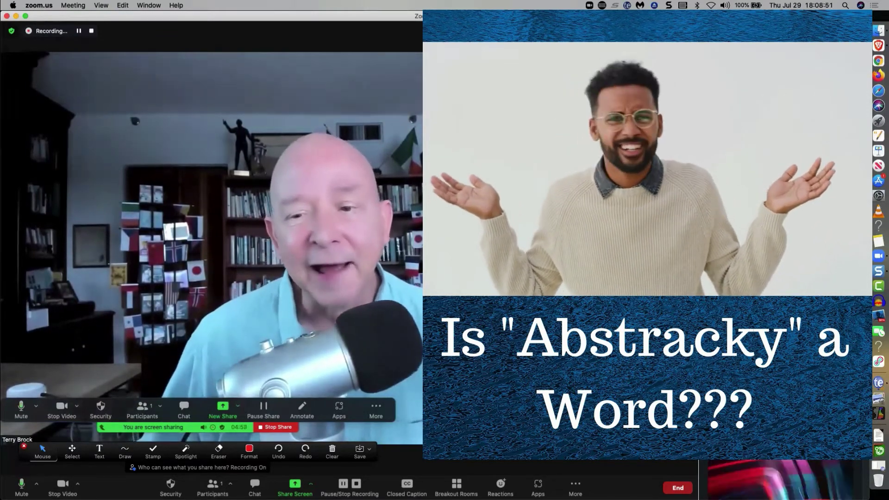
scroll(779, 293, down, 20)
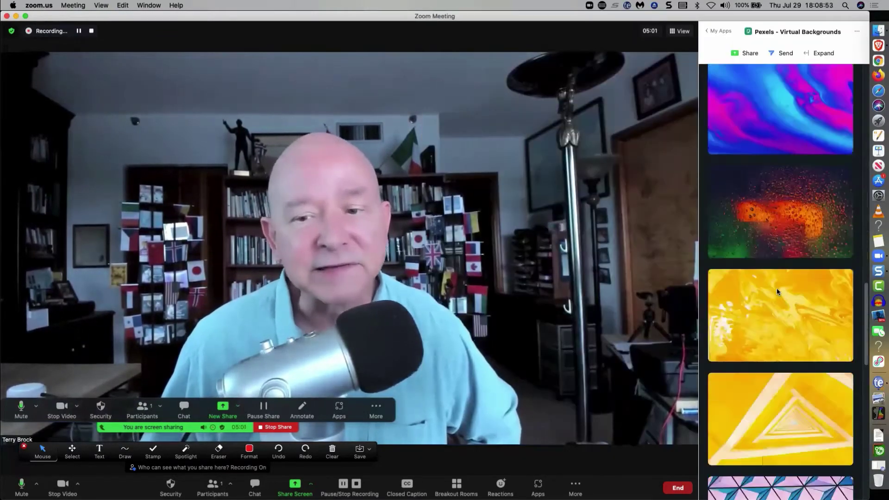
scroll(778, 293, up, 20)
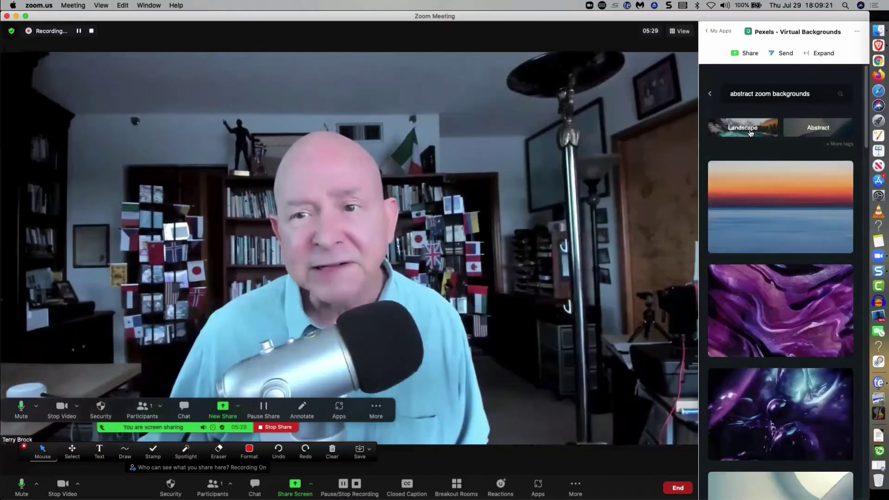
Apply a Pexels Landscape background, first the mountain lake, then the sunset seascape.
click(751, 132)
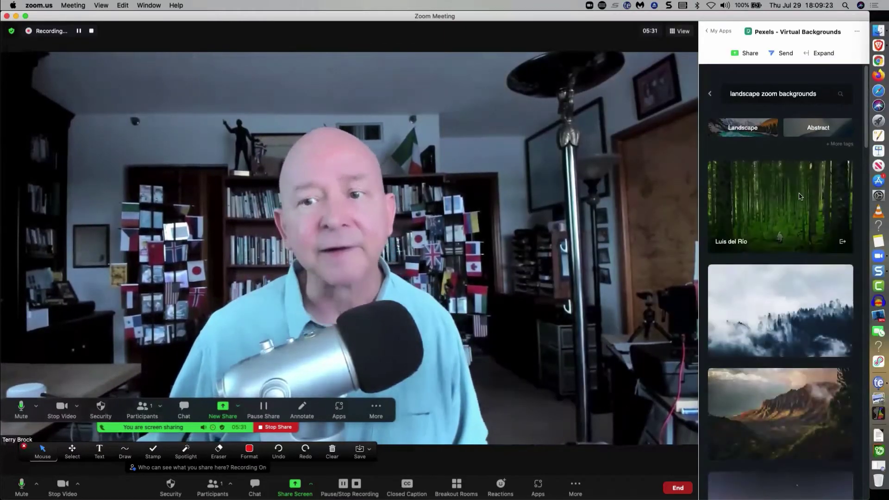
scroll(751, 231, down, 10)
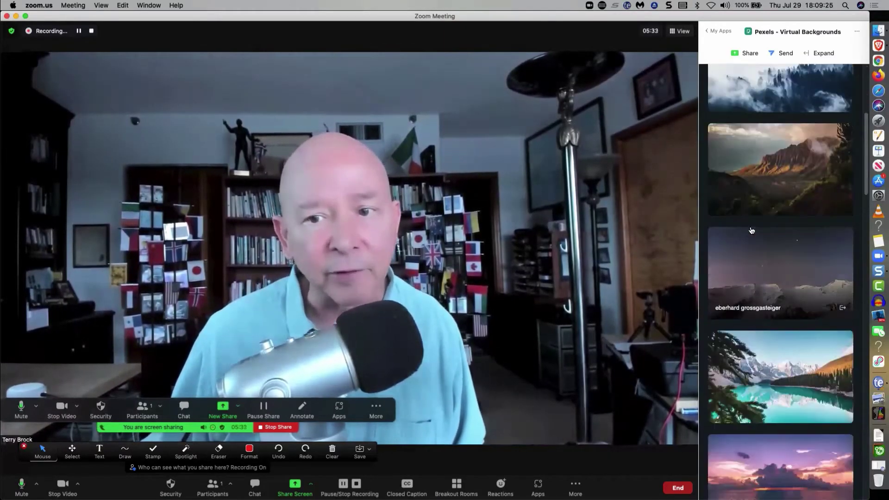
scroll(752, 230, down, 3)
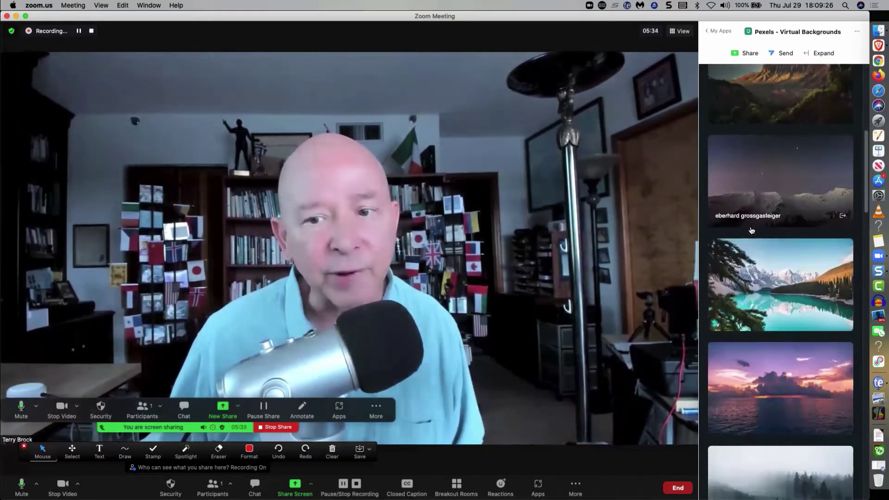
click(791, 284)
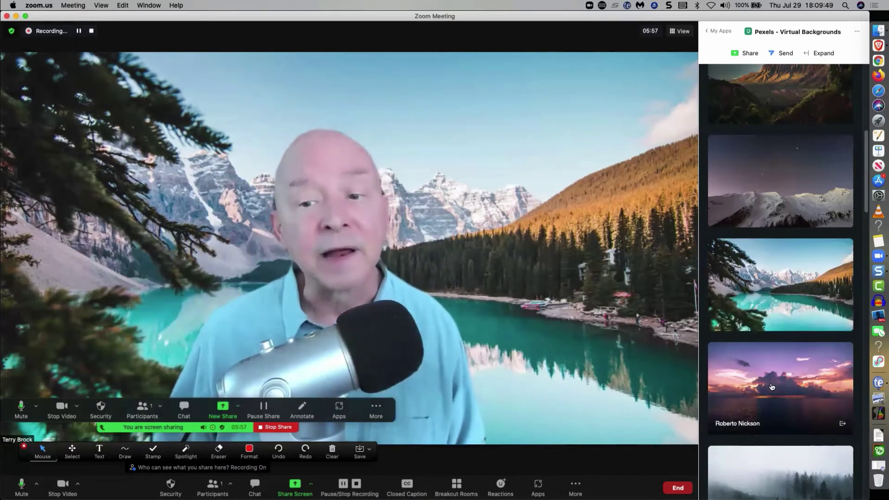
click(792, 397)
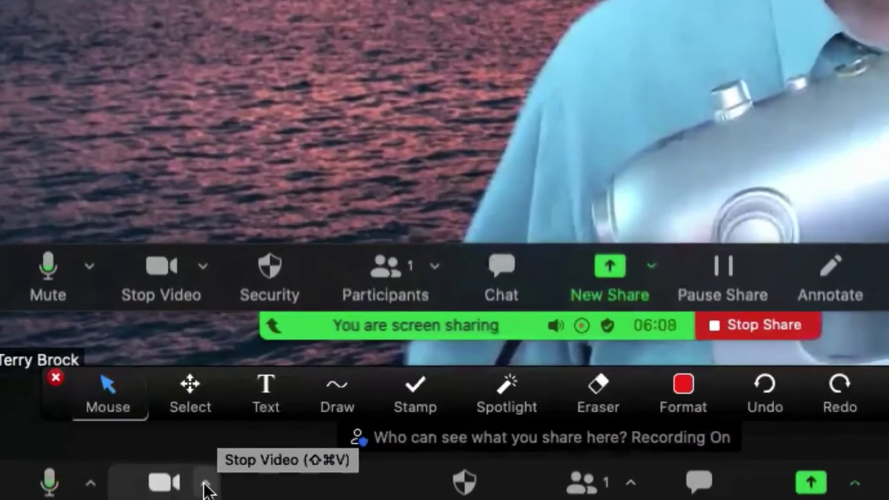
Set the virtual background to None and close the Settings window.
click(207, 485)
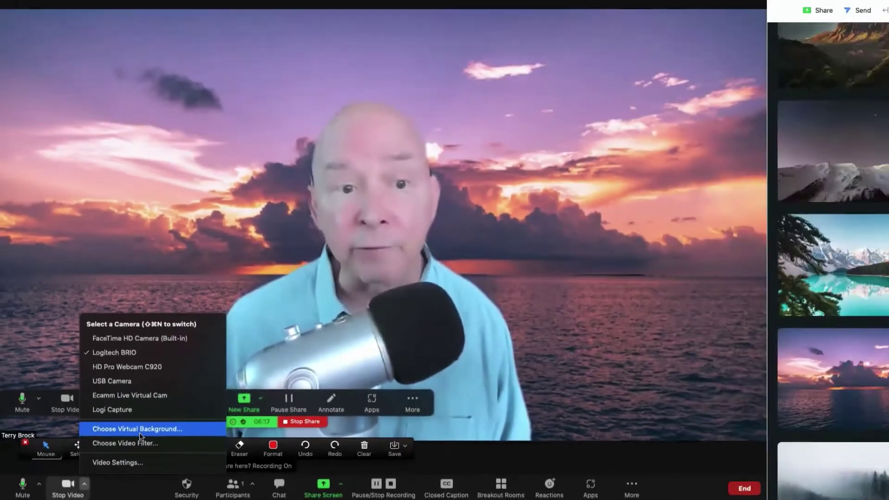
click(140, 434)
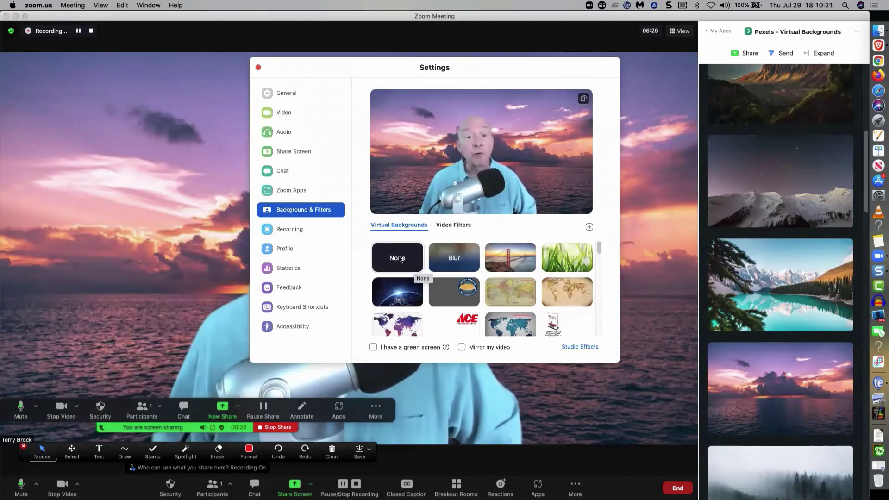
click(400, 259)
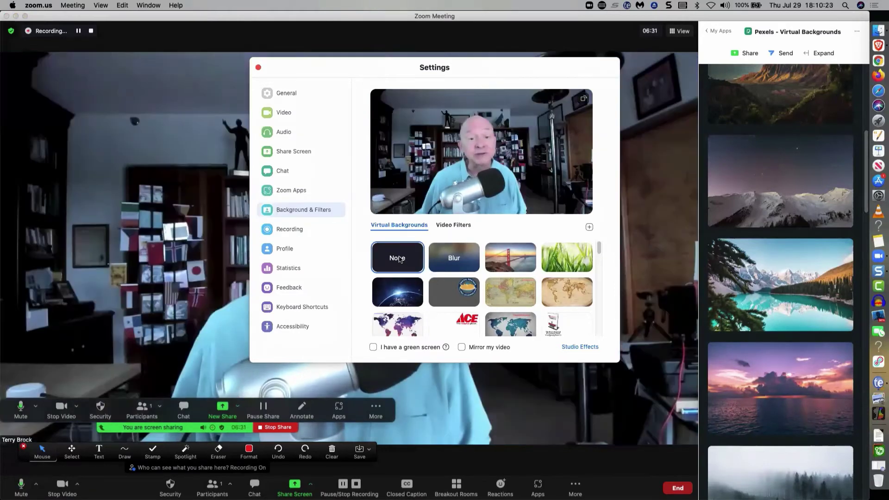
click(259, 68)
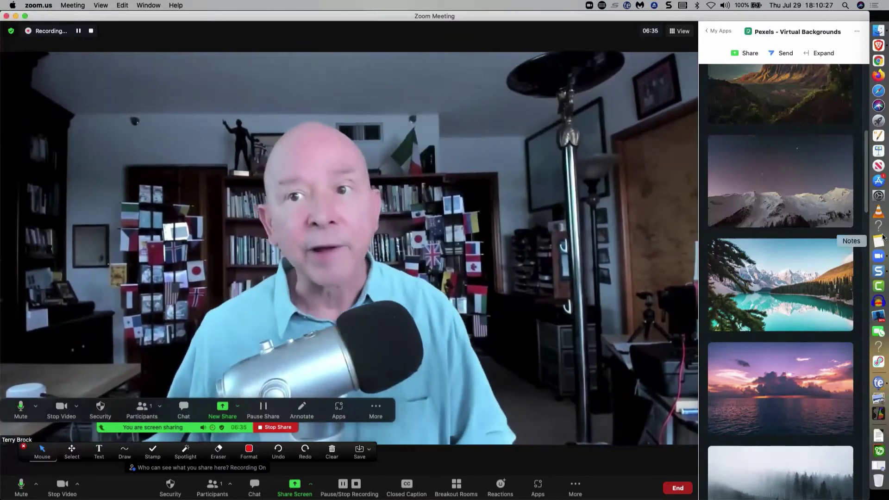
Return to My Apps from Pexels and open the Timer app.
click(725, 33)
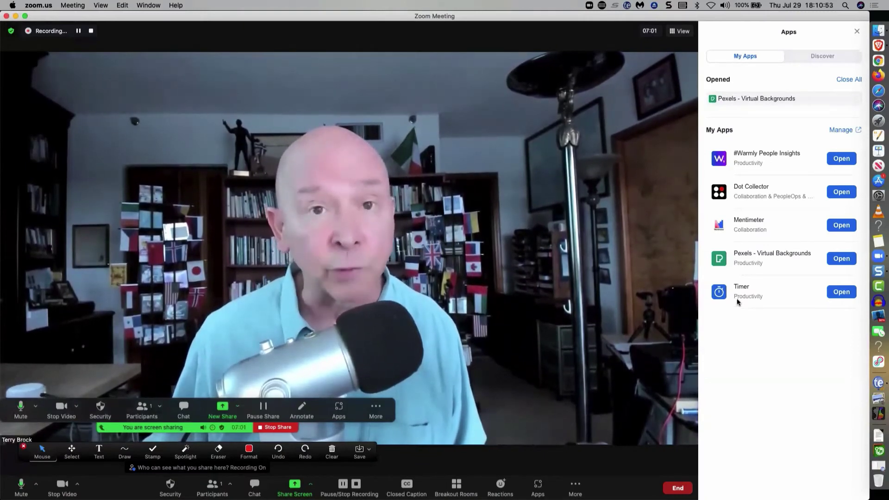
click(836, 293)
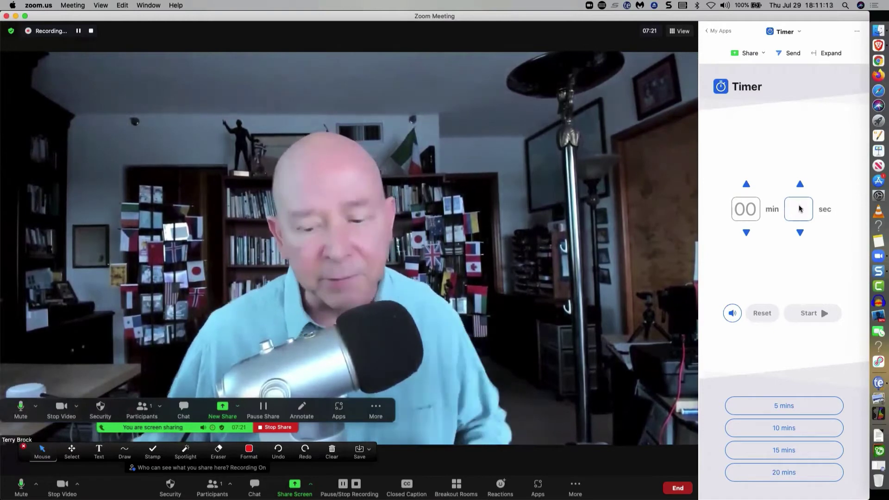
Enter 05 seconds in the Timer and start the countdown.
text(05)
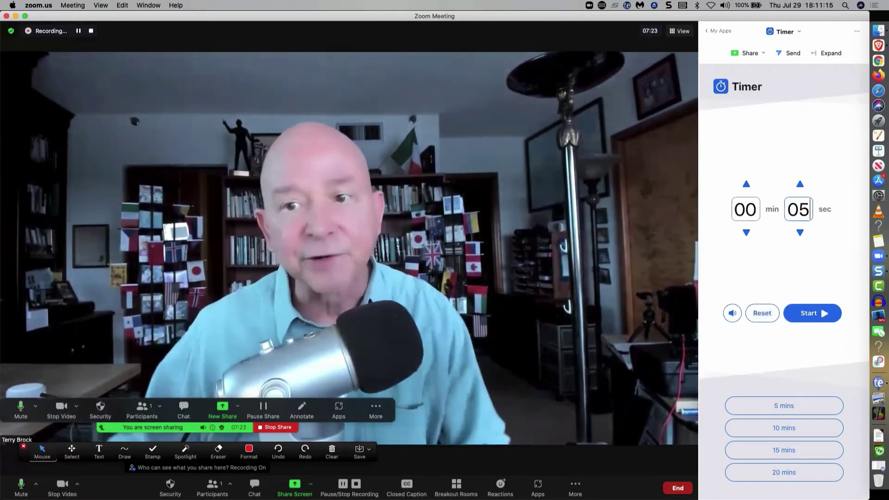
click(810, 314)
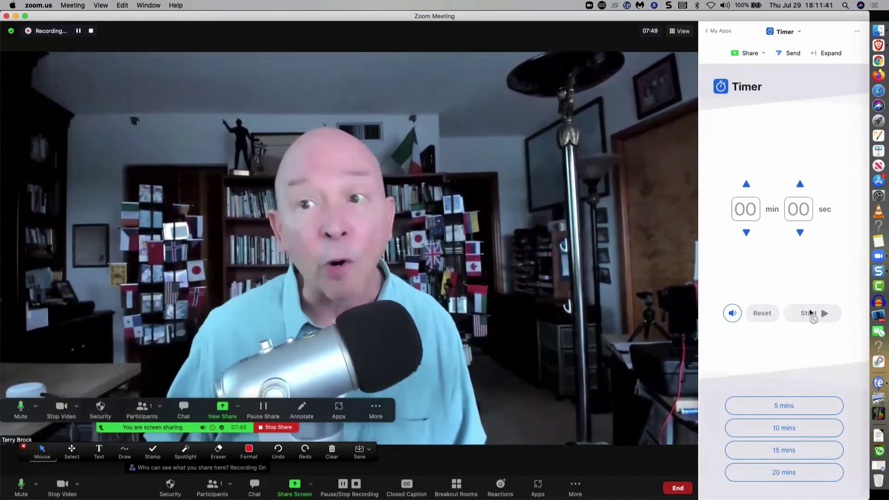
click(833, 53)
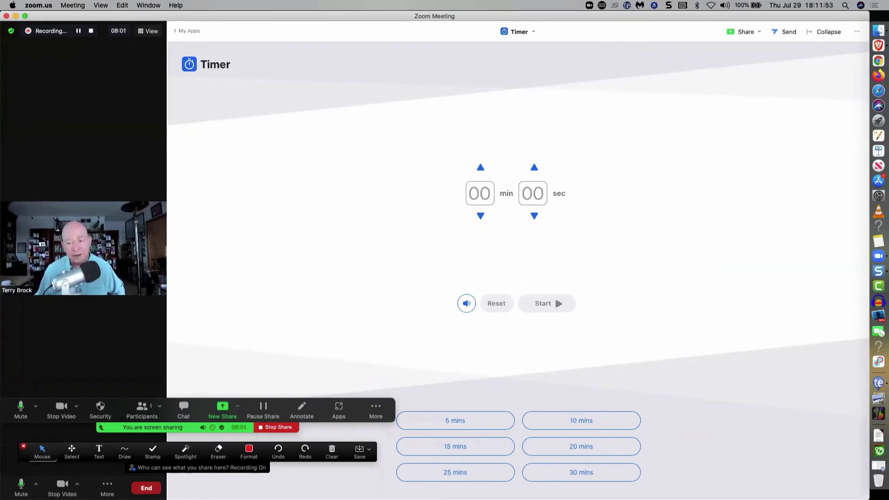
drag(869, 498, 255, 340)
drag(338, 340, 864, 485)
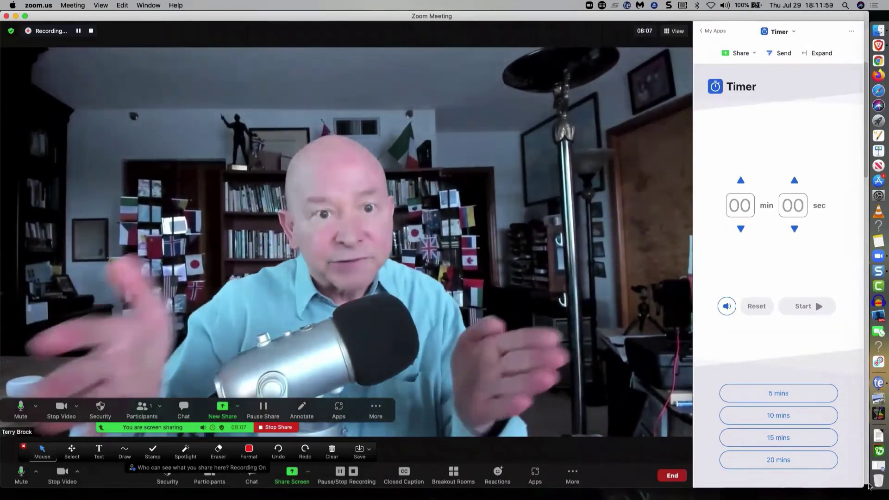